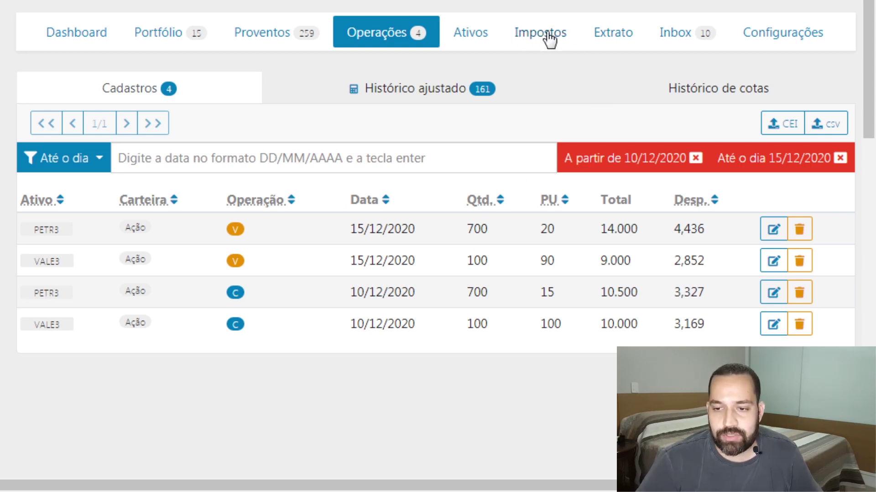
# Step: Show the tax assessment for 2020 and examine the December details of stock sales and profit
pyautogui.click(549, 41)
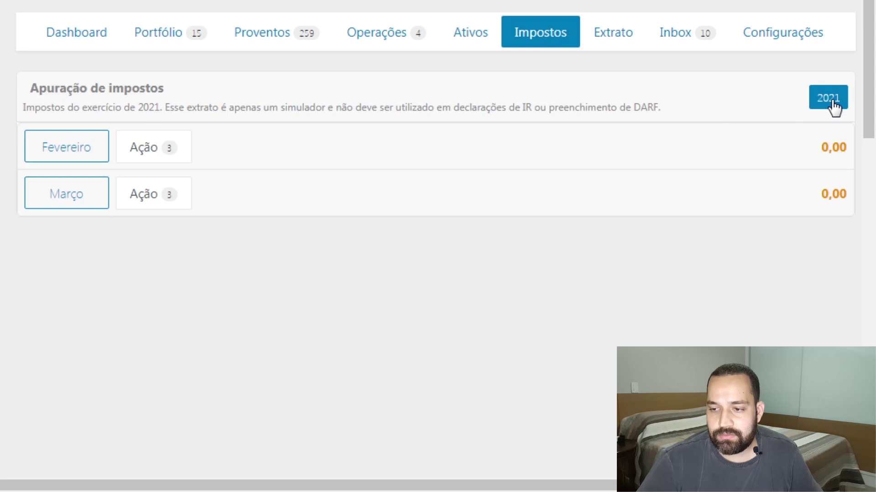
pyautogui.click(834, 108)
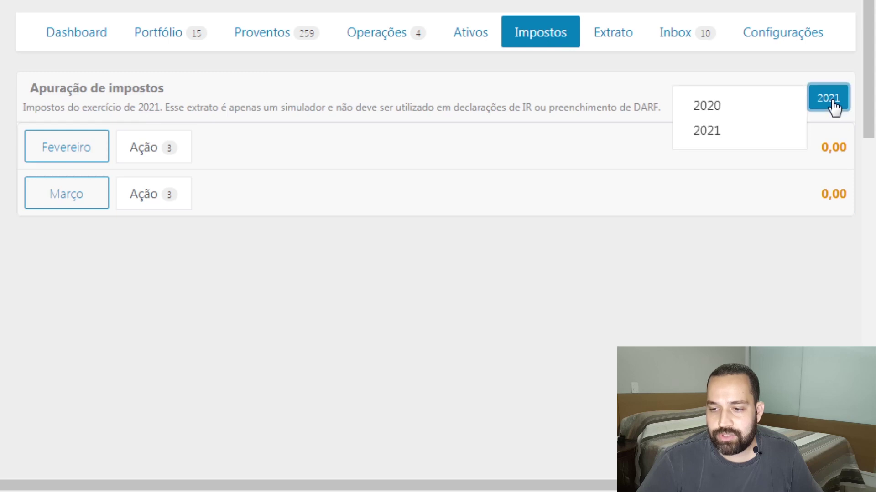
pyautogui.click(712, 103)
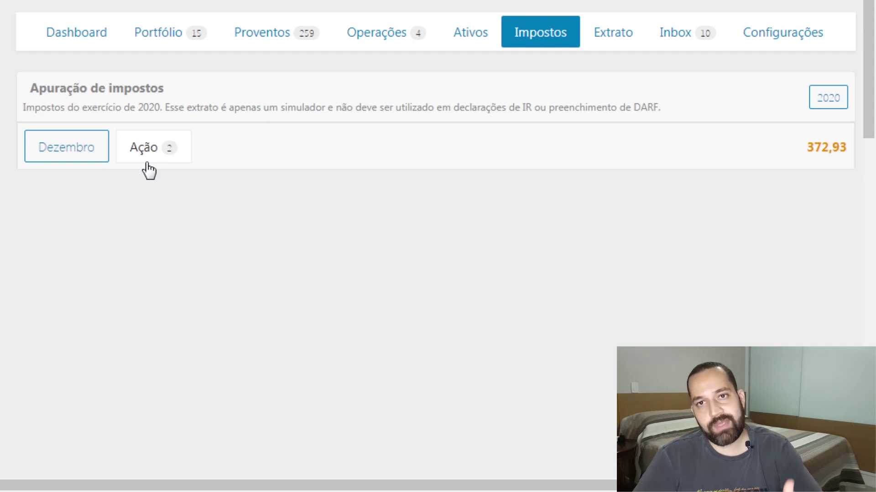
pyautogui.click(81, 154)
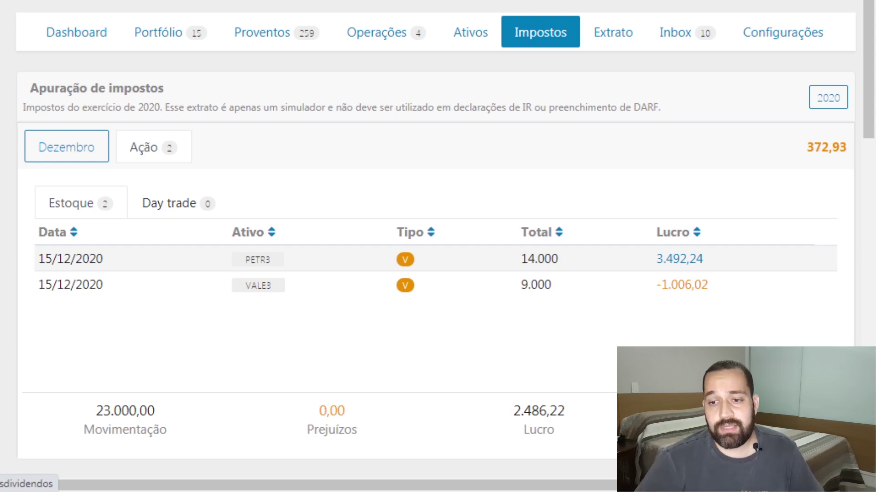
pyautogui.click(82, 152)
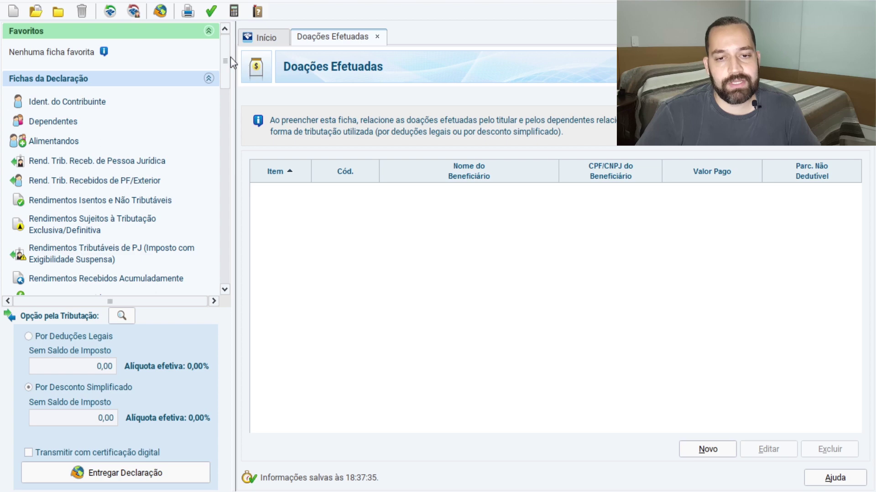
# Step: Switch to the income tax declaration program, open Operações Comuns / Day-Trade under Renda Variável, and browse its monthly sheets
pyautogui.moveTo(226, 56); pyautogui.dragTo(217, 131)
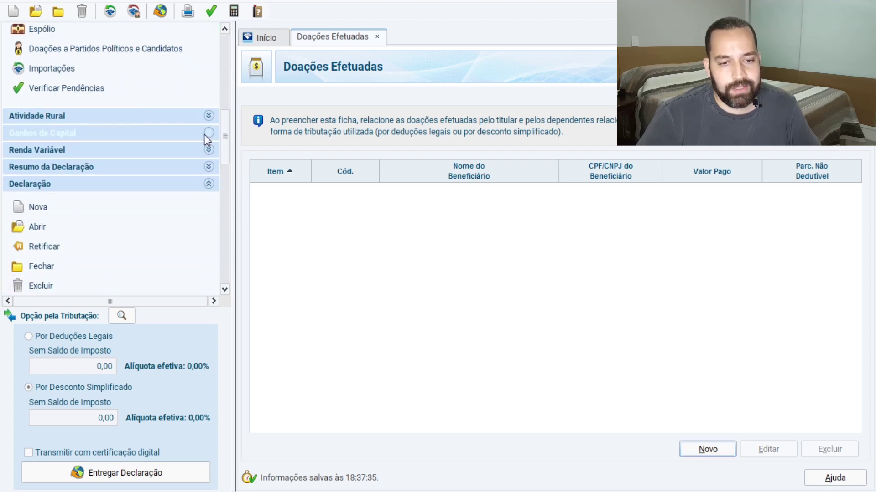
pyautogui.click(208, 150)
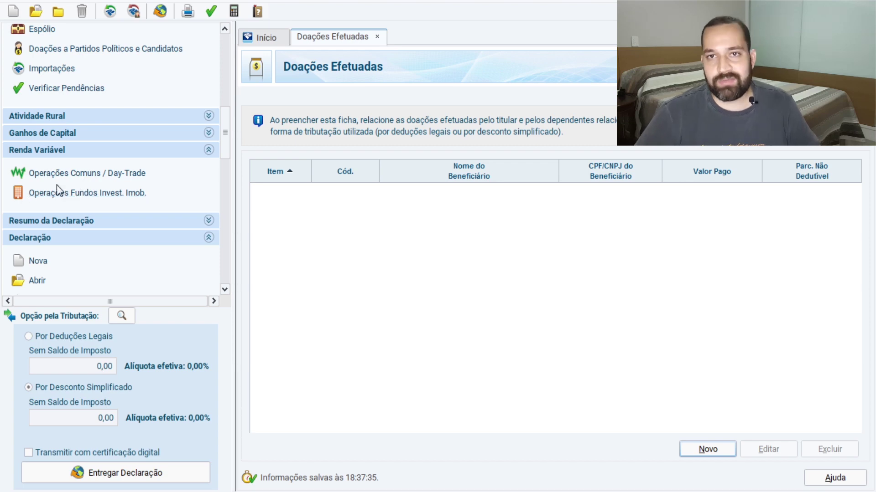
pyautogui.click(91, 176)
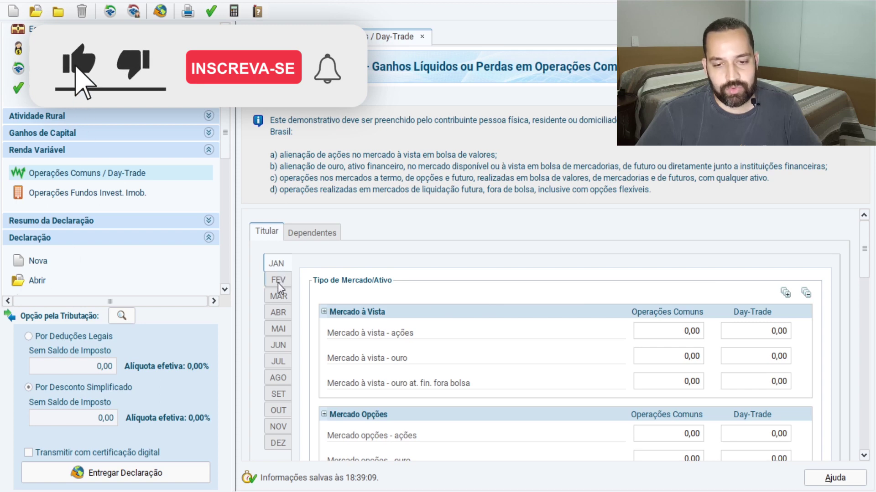
pyautogui.click(278, 297)
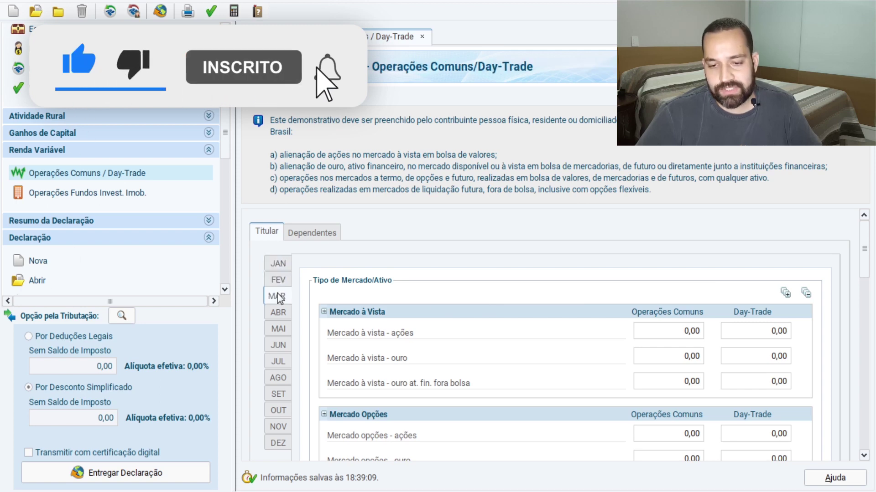
pyautogui.click(279, 314)
pyautogui.click(279, 328)
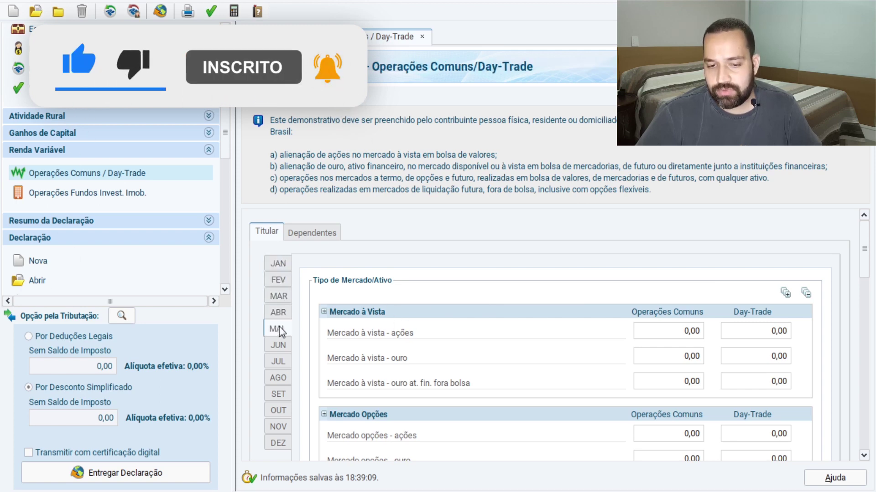
pyautogui.click(281, 267)
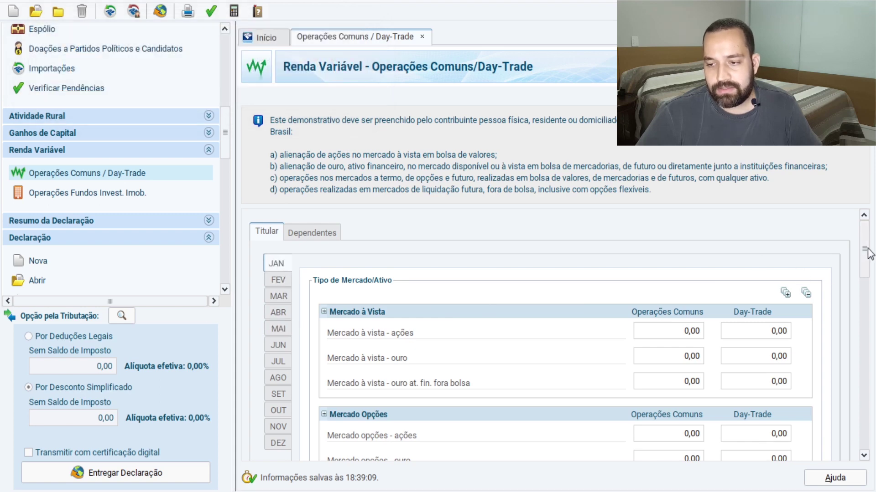
# Step: Set December's common operations result for Mercado à vista - ações to 2.486,22
pyautogui.click(279, 442)
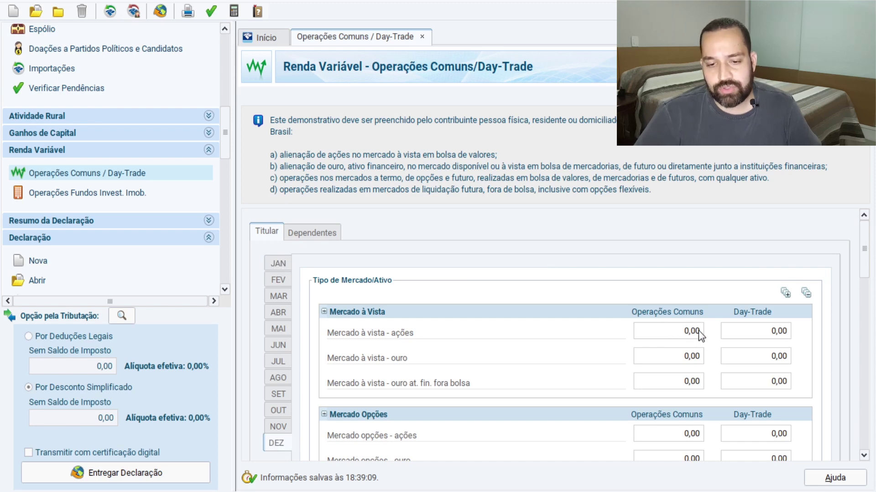
pyautogui.click(675, 333)
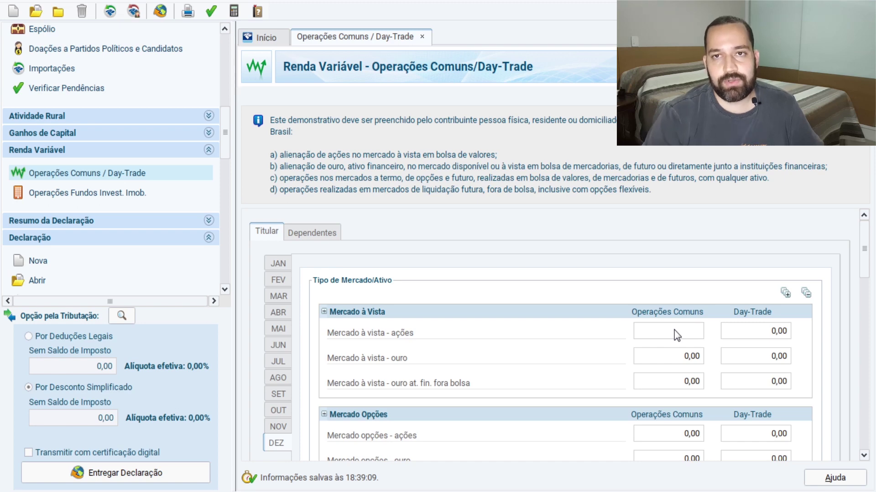
pyautogui.write('2.486,22')
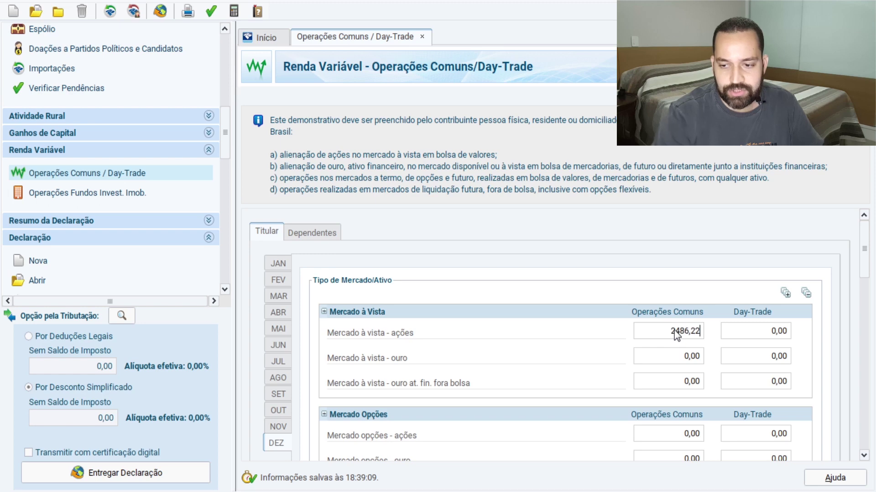
# Step: Enter 372,93 as Imposto pago in December's monthly consolidation
pyautogui.moveTo(864, 259); pyautogui.dragTo(870, 370)
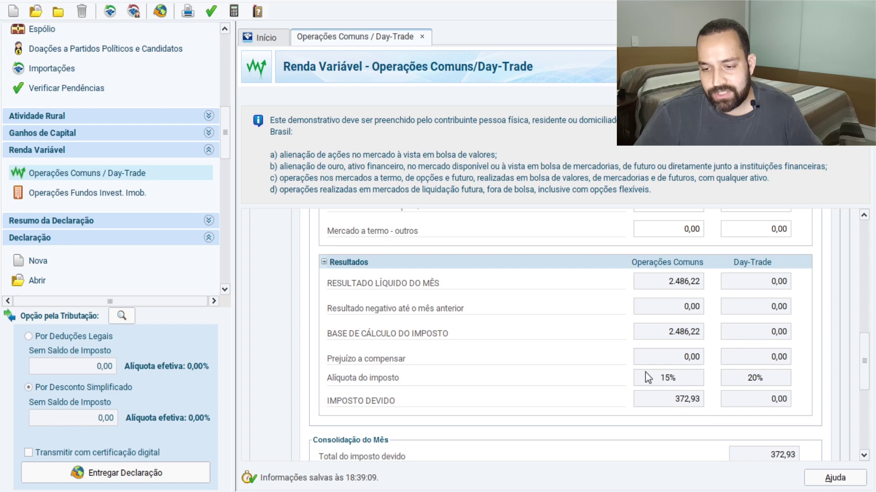
pyautogui.moveTo(864, 352); pyautogui.dragTo(869, 422)
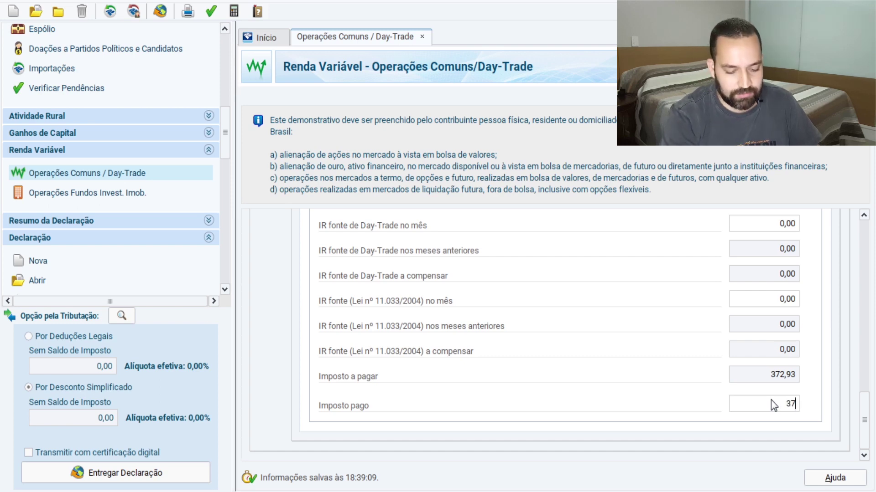
pyautogui.write('93')
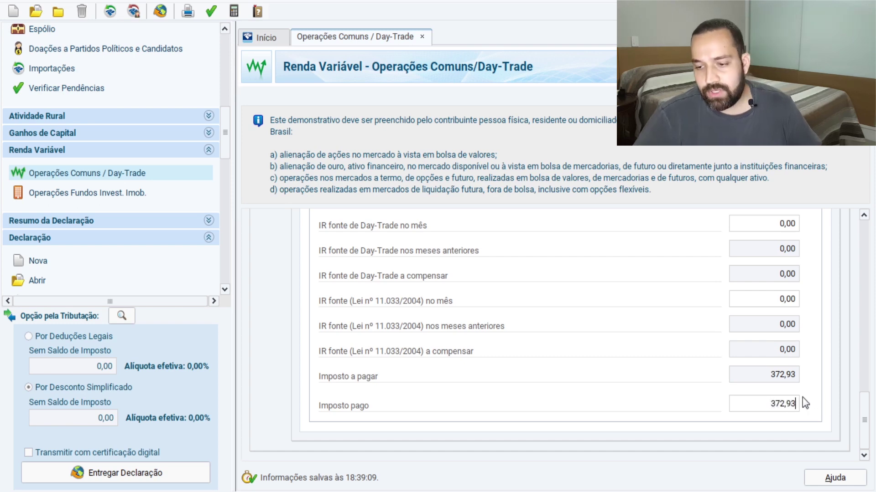
pyautogui.click(761, 292)
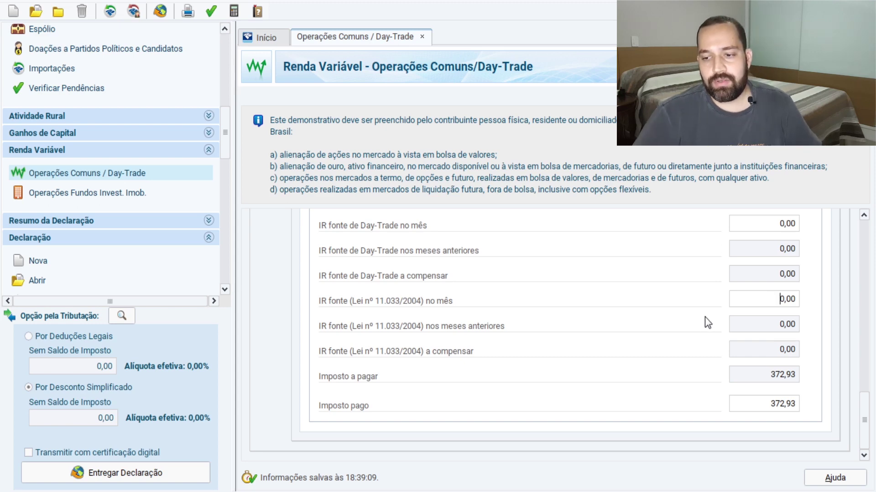
pyautogui.moveTo(869, 419); pyautogui.dragTo(864, 245)
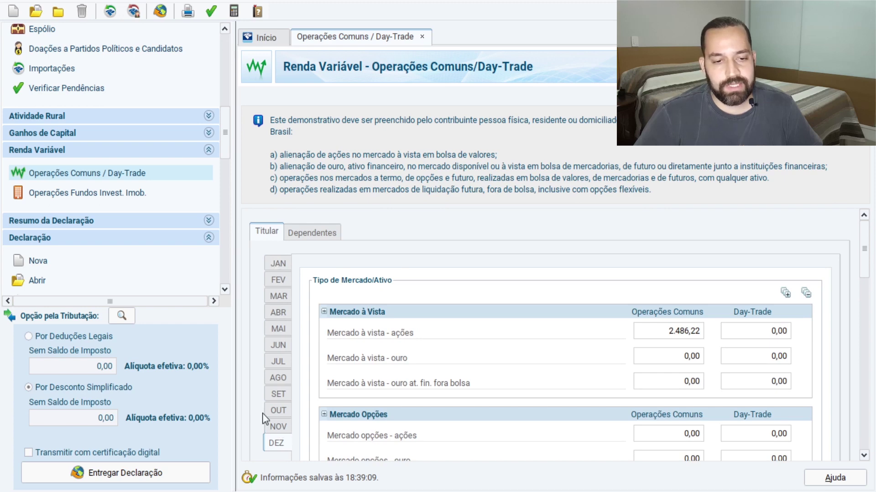
# Step: View the monthly table for Operações Fundos Invest. Imob. and return to Operações Comuns / Day-Trade
pyautogui.click(112, 193)
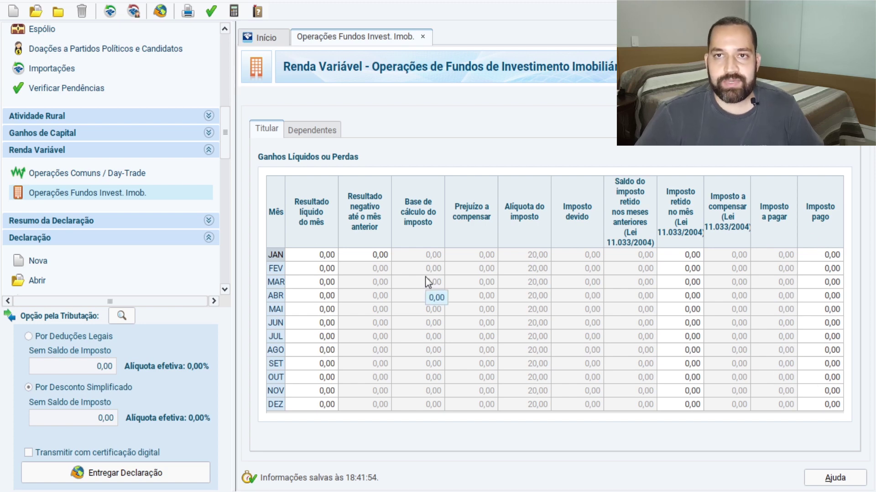
pyautogui.click(77, 174)
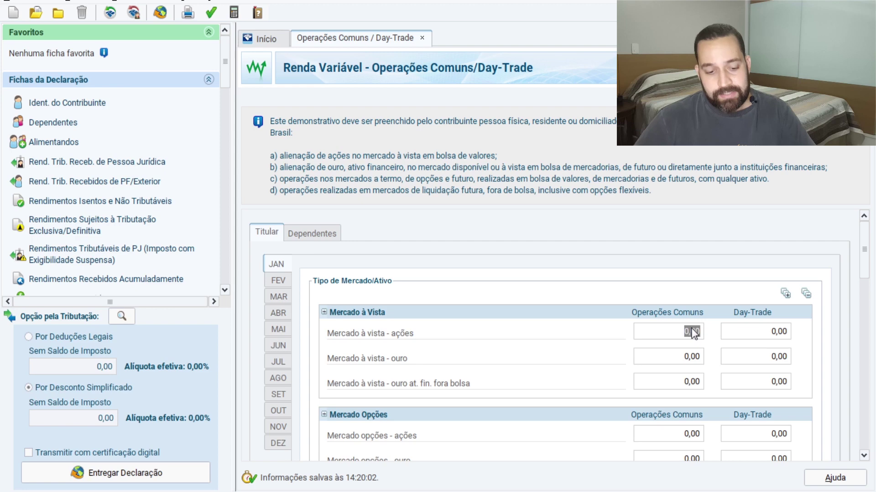
# Step: Set January's common operations result for Mercado à vista - ações to -3.000,00 and check the month's Resultados section
pyautogui.press('BackSpace')
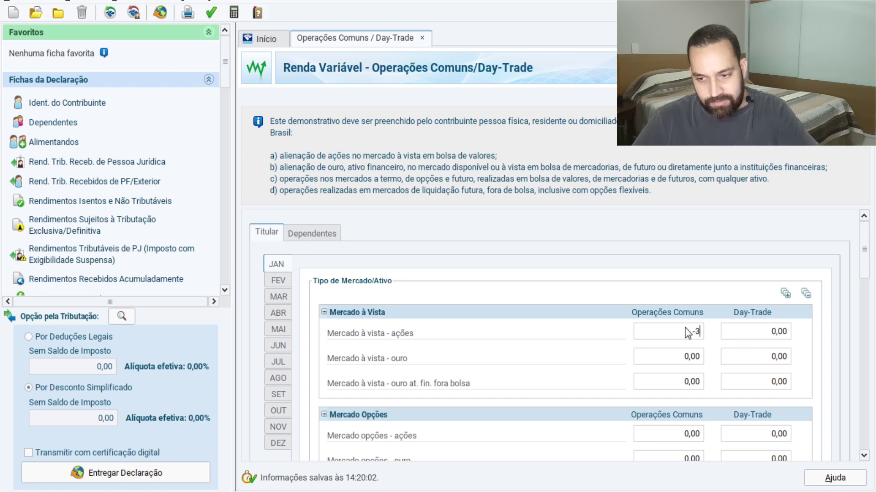
pyautogui.write('-3000')
pyautogui.click(643, 353)
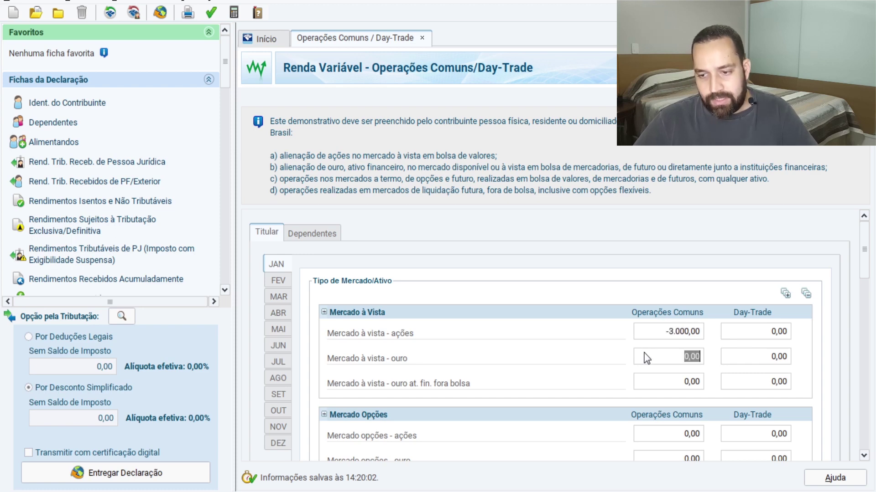
pyautogui.moveTo(866, 233); pyautogui.dragTo(863, 342)
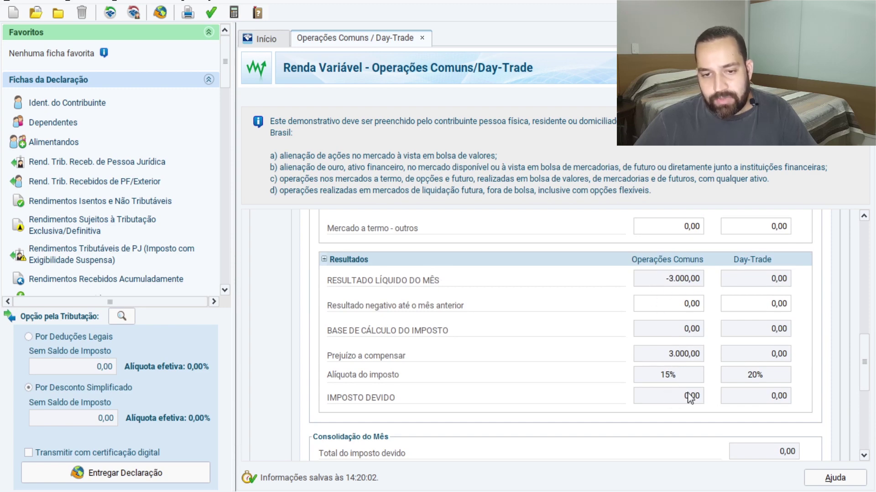
pyautogui.moveTo(863, 370); pyautogui.dragTo(860, 262)
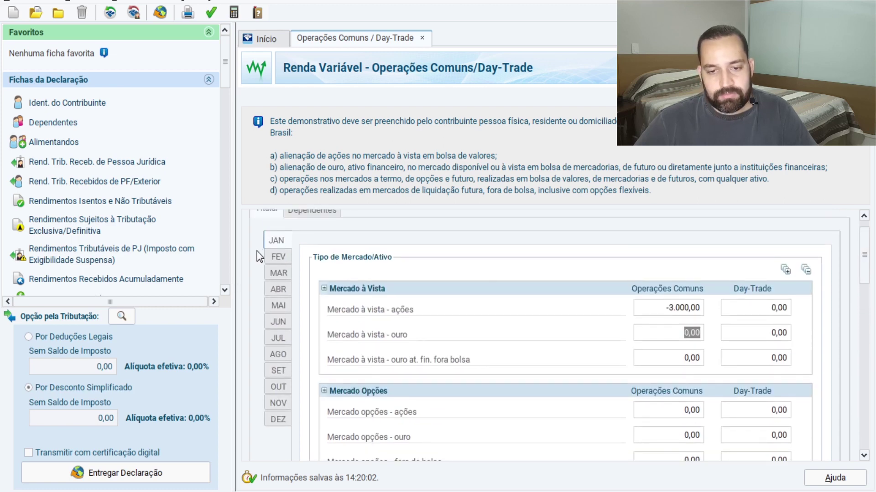
# Step: Set February's common operations result for Mercado à vista - ações to 5.000,00 and check how the earlier loss is offset in Resultados
pyautogui.click(277, 256)
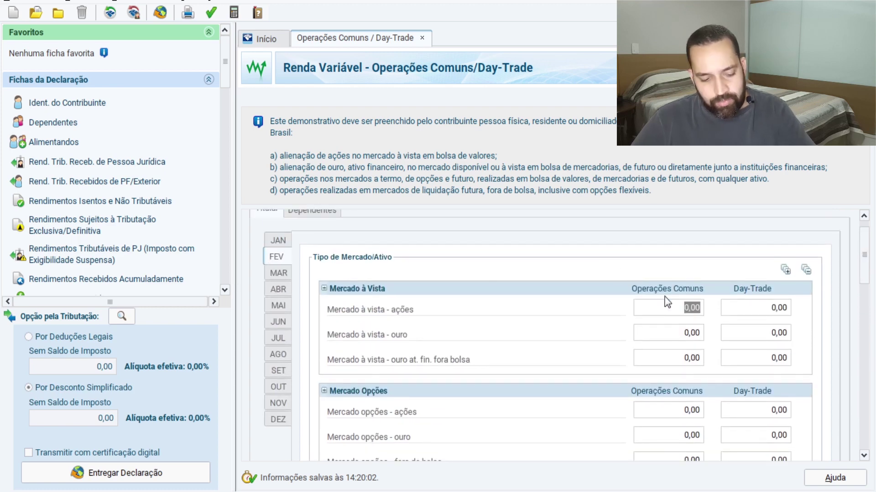
pyautogui.write('50')
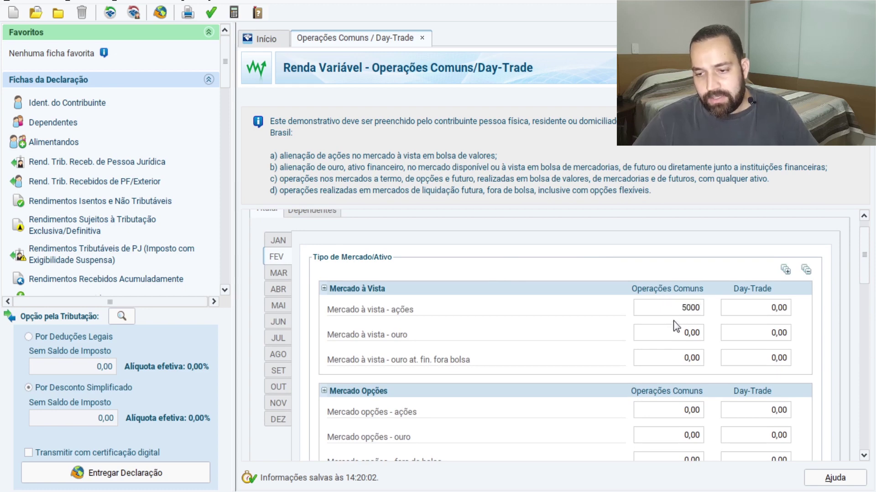
pyautogui.write('00')
pyautogui.click(668, 332)
pyautogui.moveTo(865, 259); pyautogui.dragTo(853, 368)
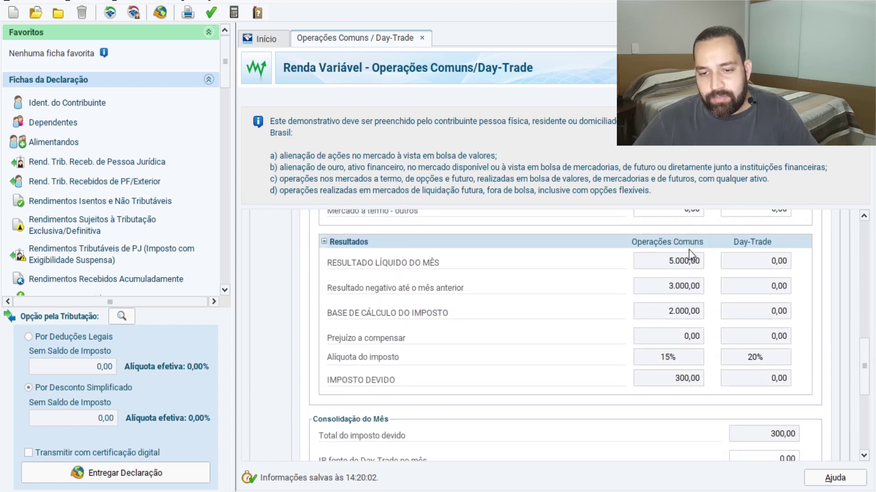